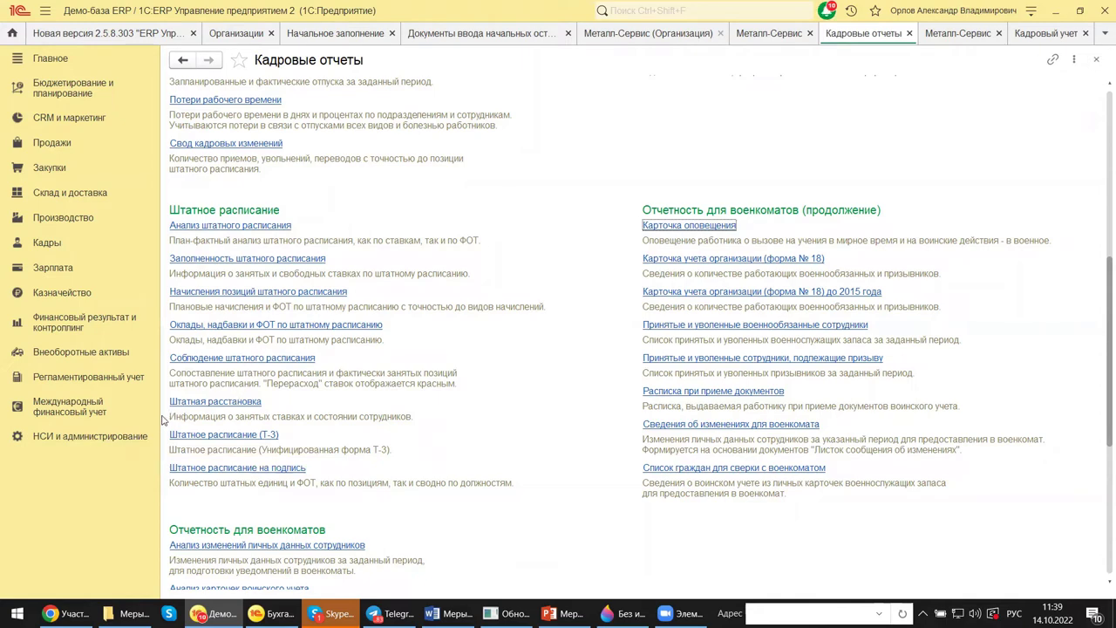
Step: Open the Андромеда Плюс card from the organizations directory and view the code choices for ОКВЭД 2 without selecting one
left_click(88, 436)
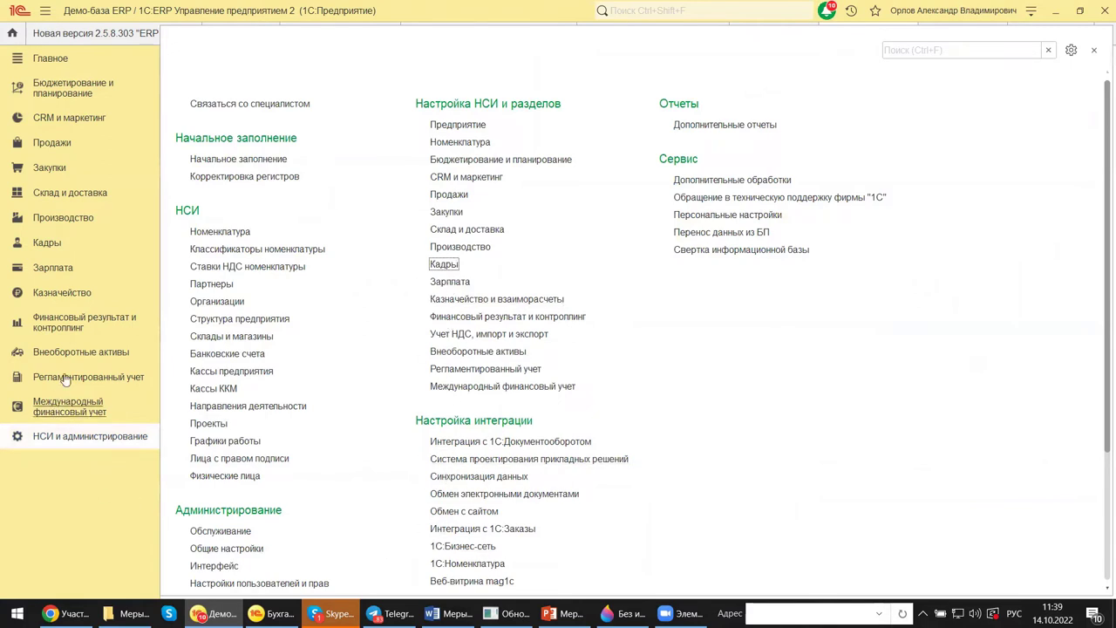
left_click(199, 301)
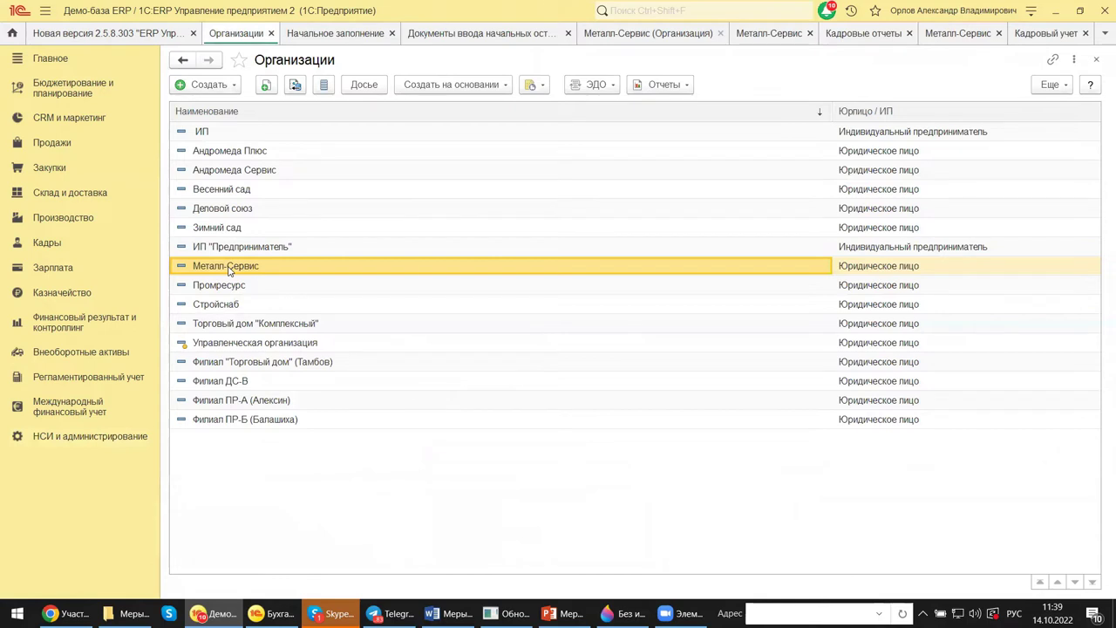
left_click(231, 150)
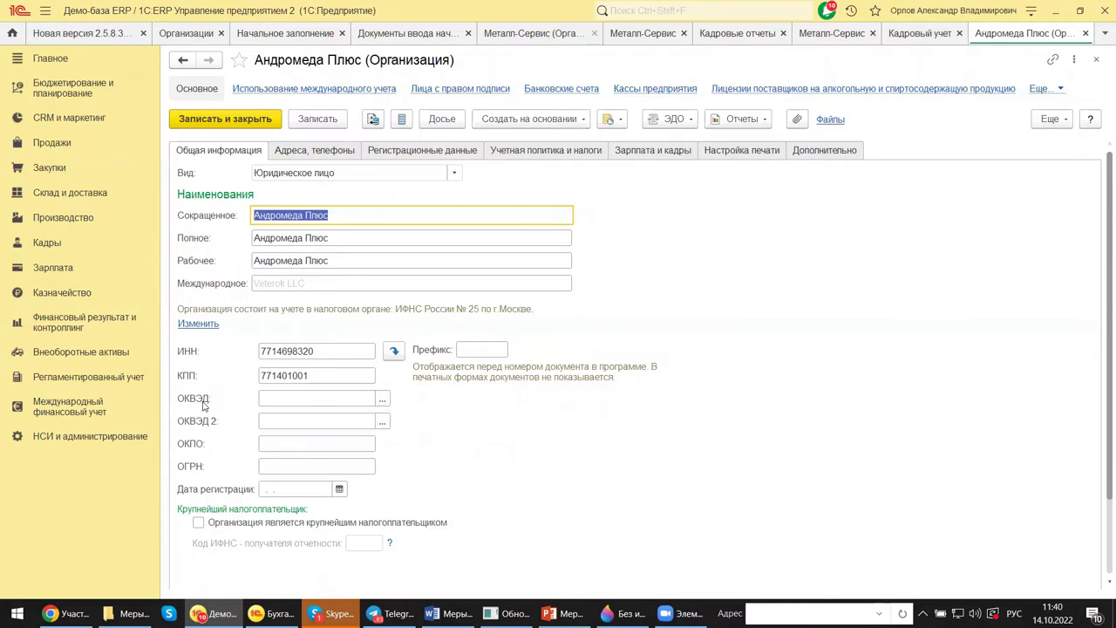
left_click(388, 426)
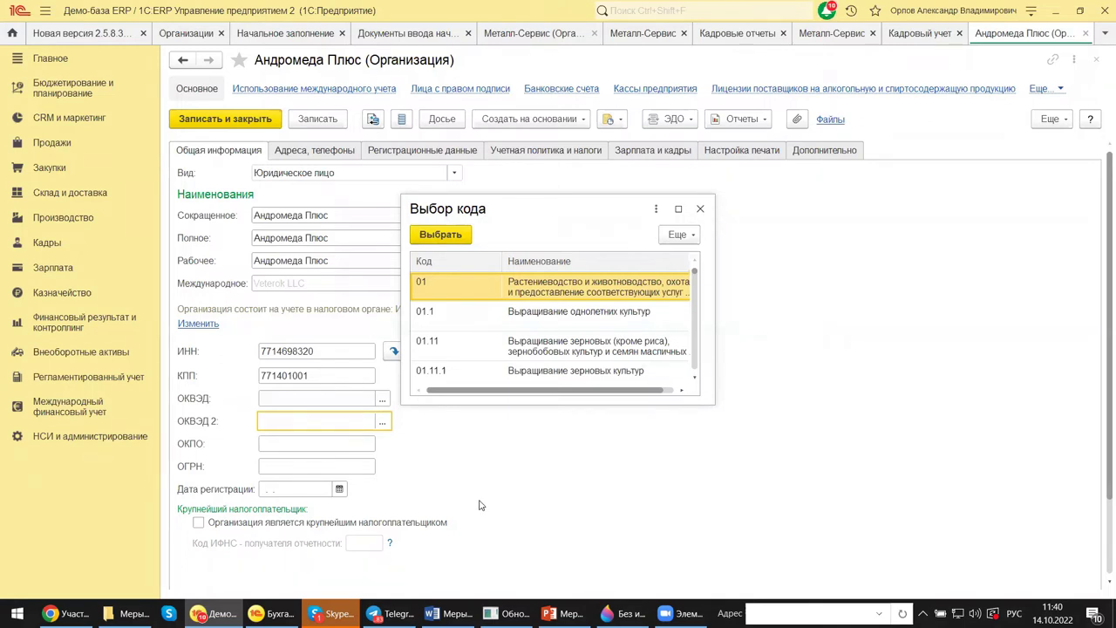
left_click(701, 210)
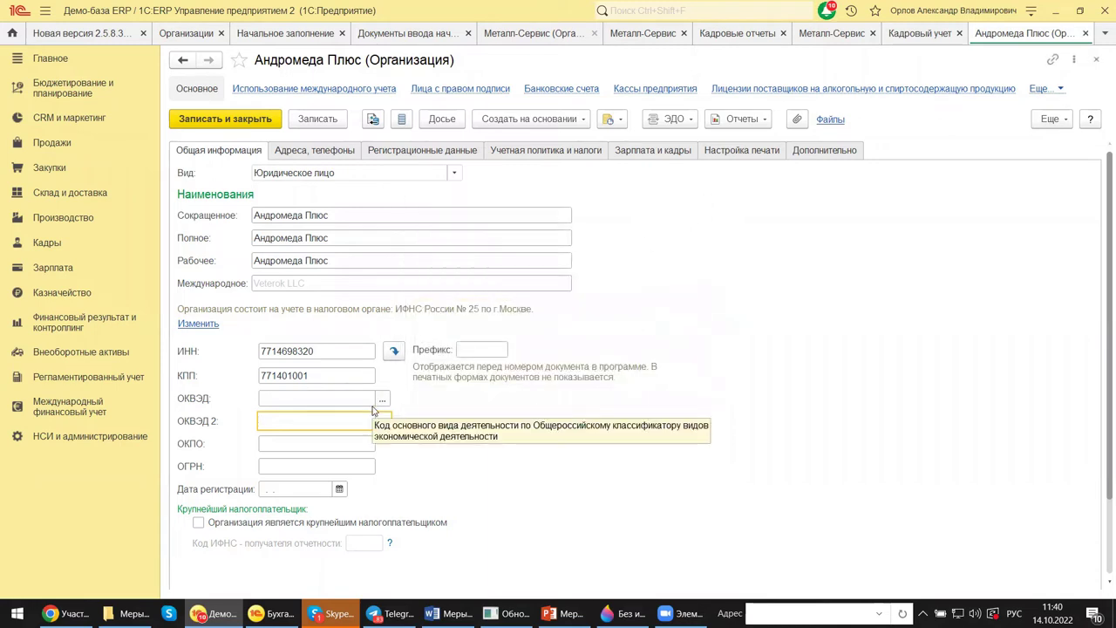
Step: Review the organization's address and phone fields, including the legal, actual and postal addresses and the postal address's additional actions
left_click(320, 160)
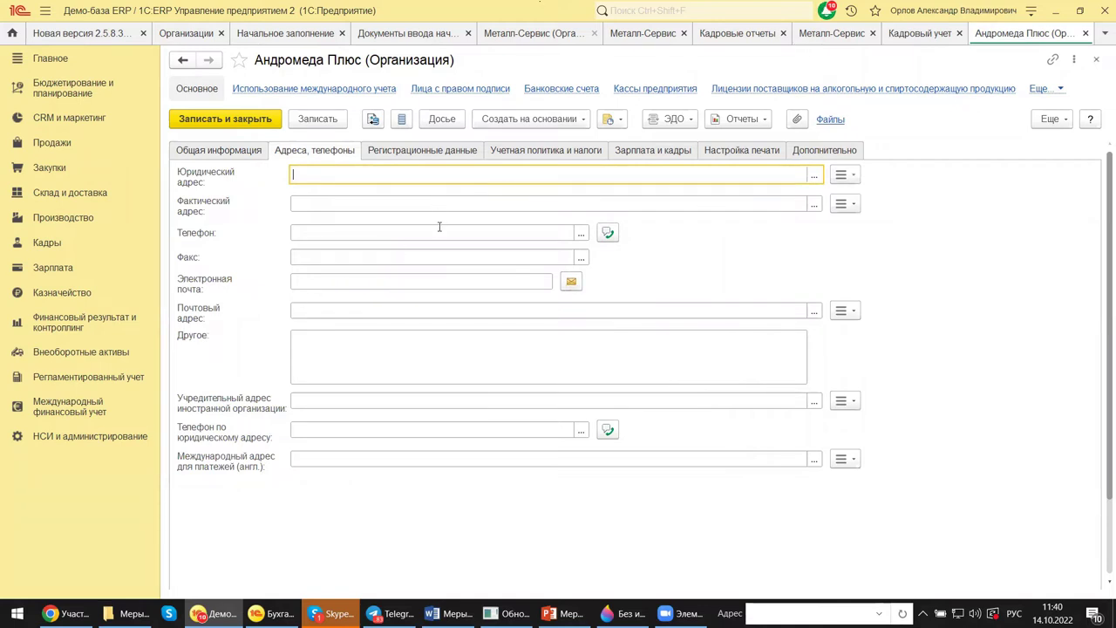
left_click(405, 309)
left_click(374, 204)
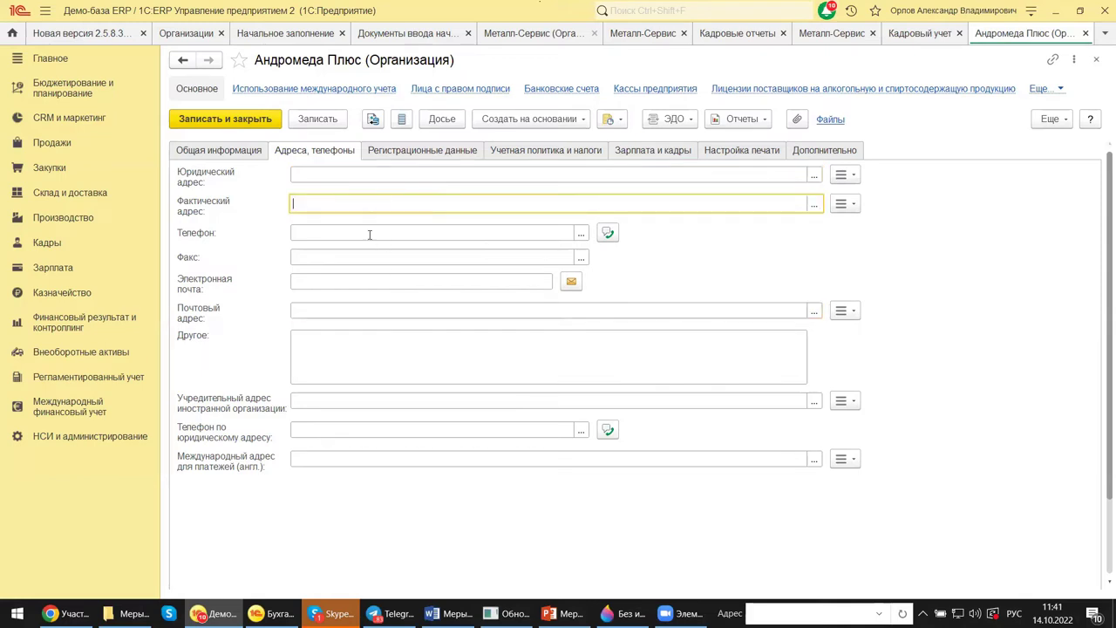
left_click(345, 175)
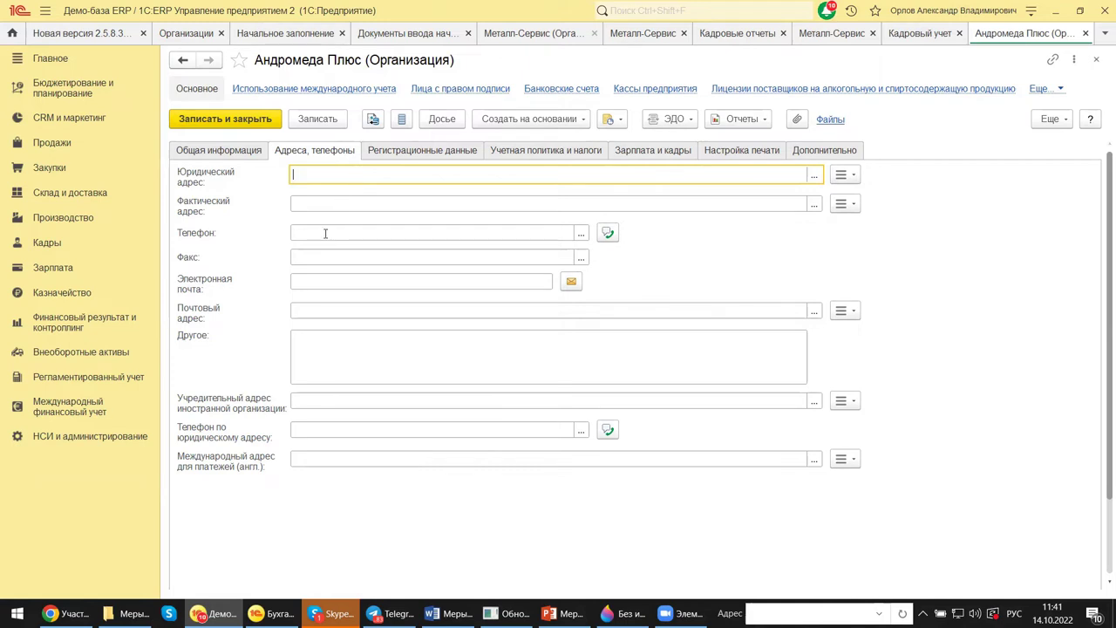
left_click(336, 205)
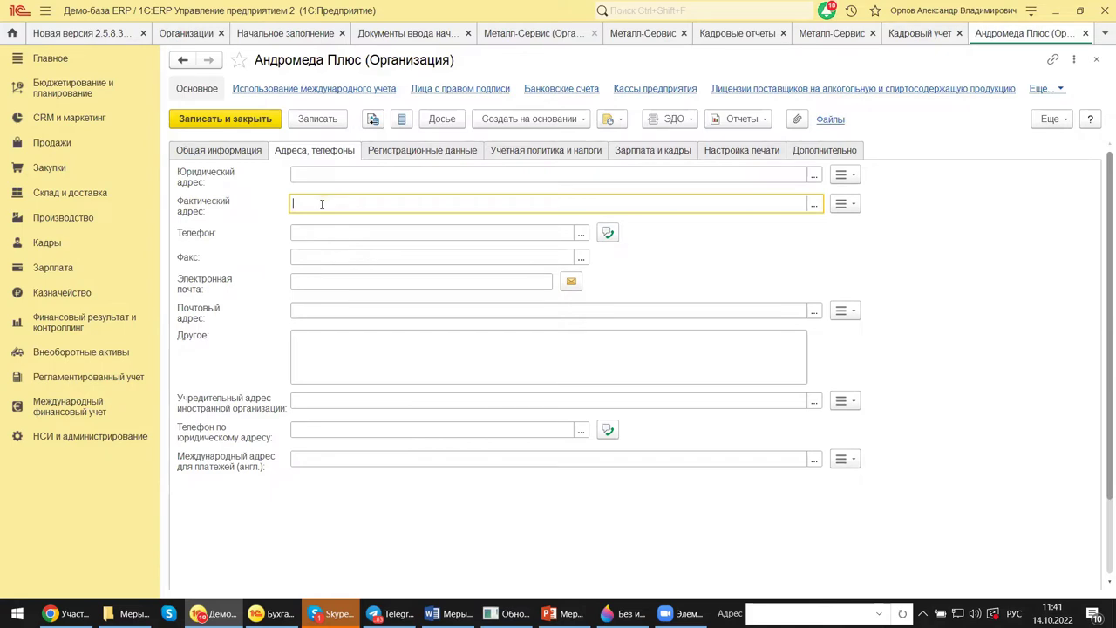
left_click(329, 307)
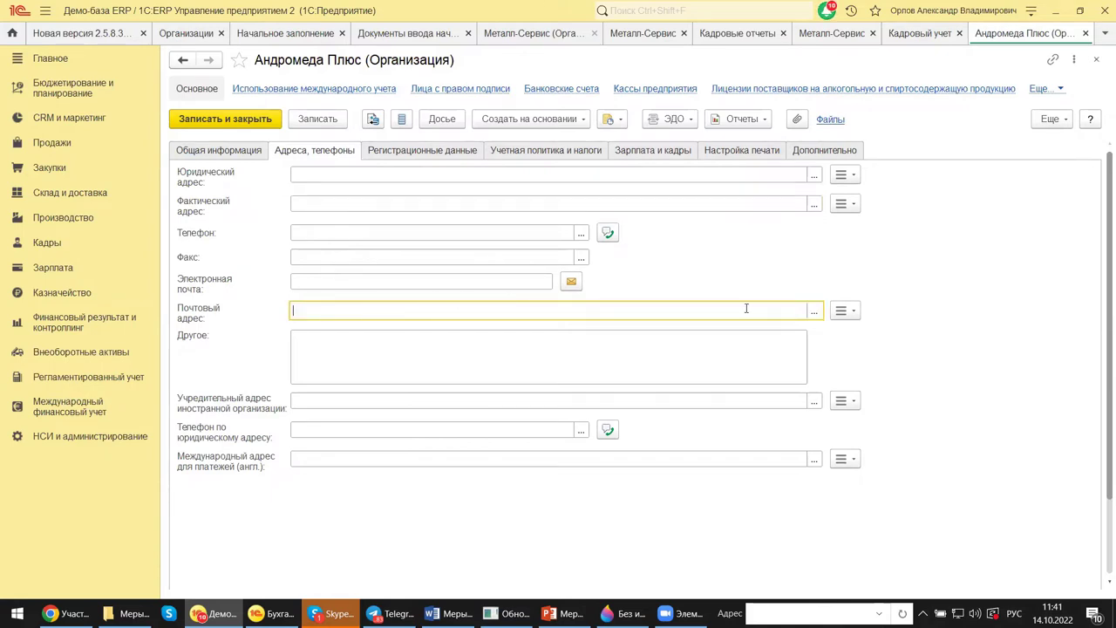
left_click(855, 313)
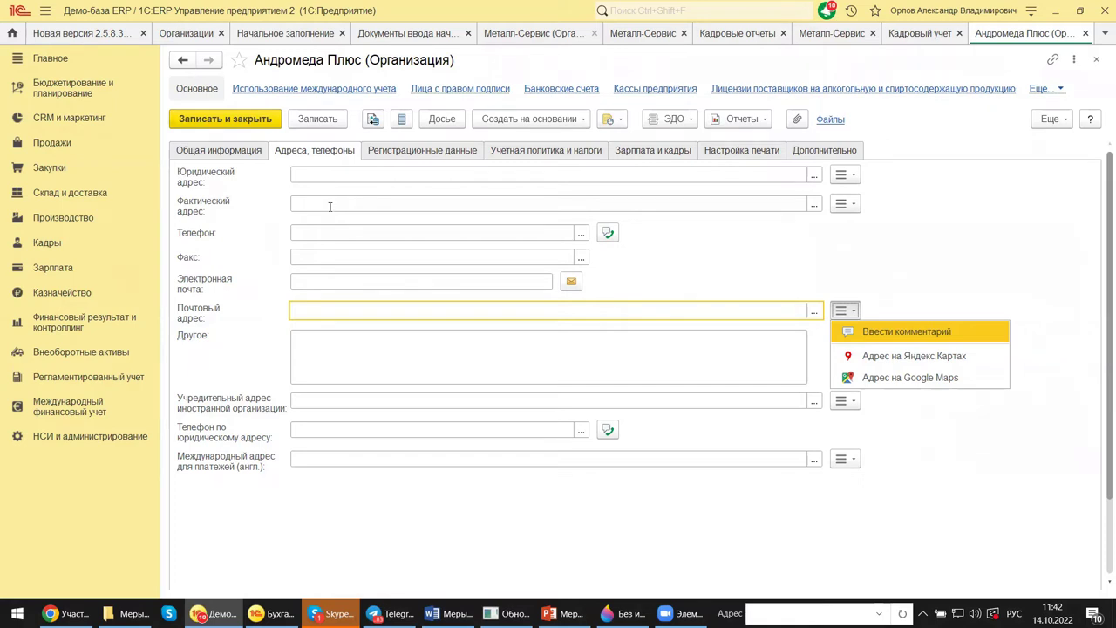
Step: Review Андромеда Плюс's registration data and view its Pension Fund details form, leaving it without changes
left_click(397, 152)
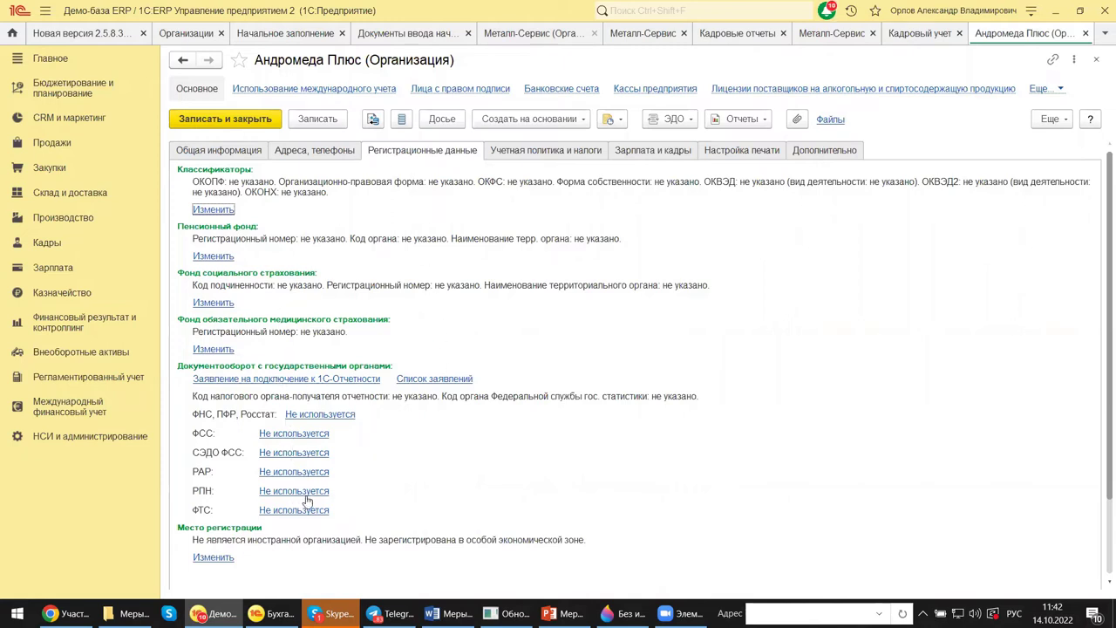
left_click(215, 256)
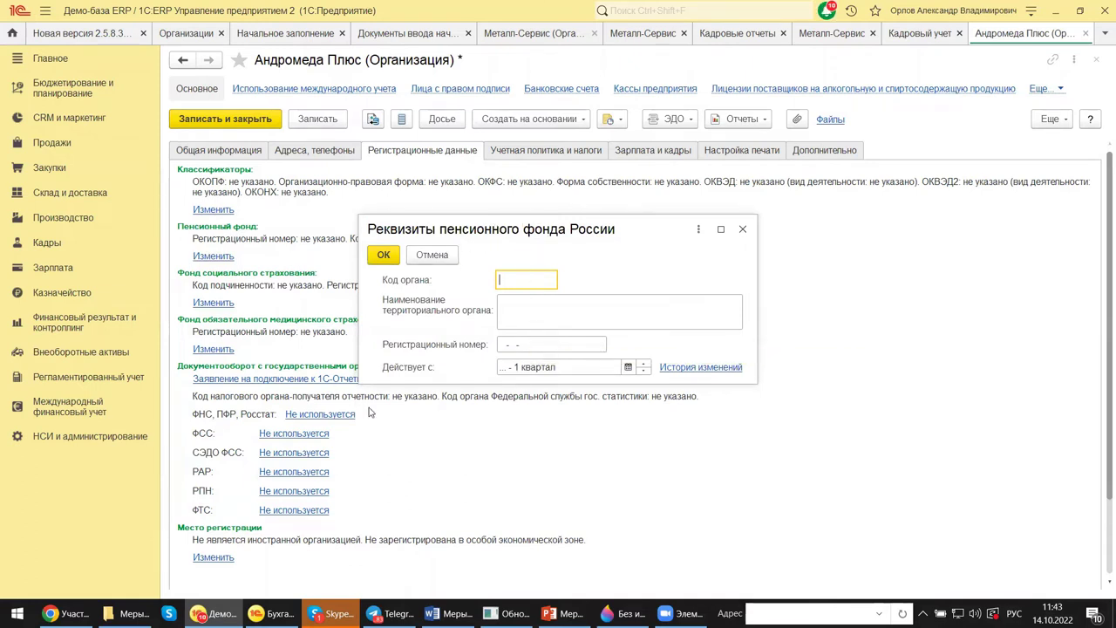
left_click(528, 306)
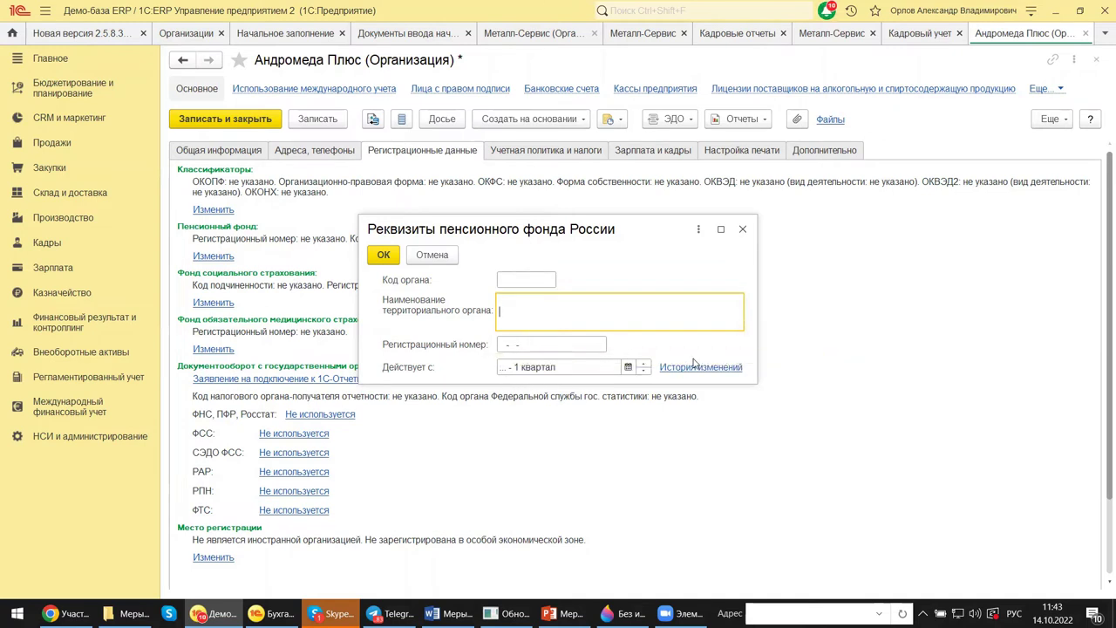
left_click(743, 230)
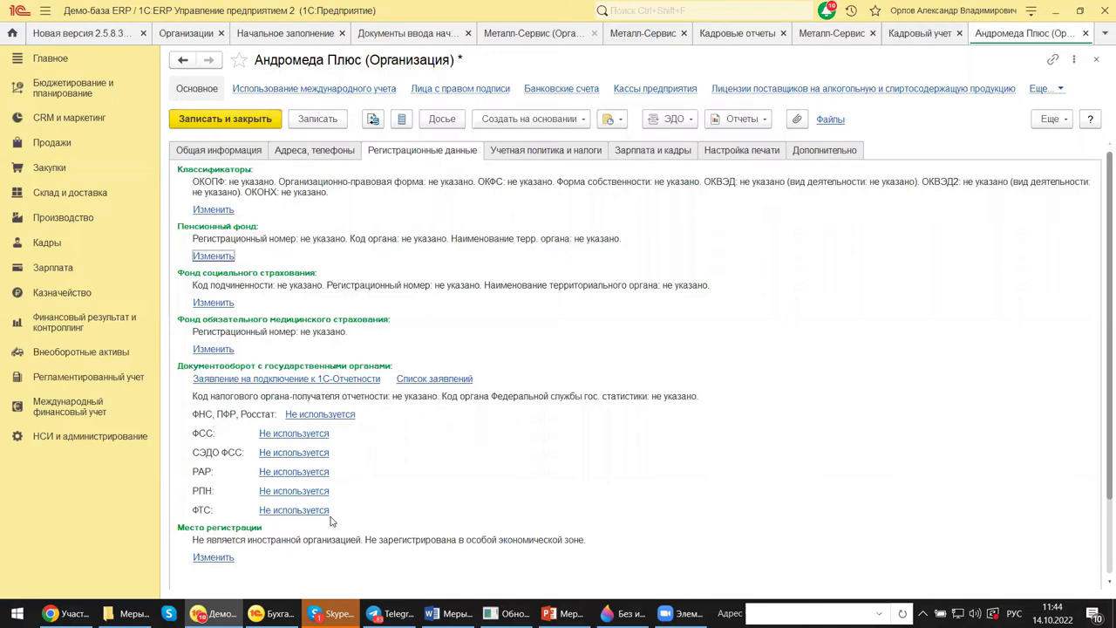
Step: Review Андромеда Плюс's accounting policy and taxes, and examine its taxation system settings without saving
left_click(556, 151)
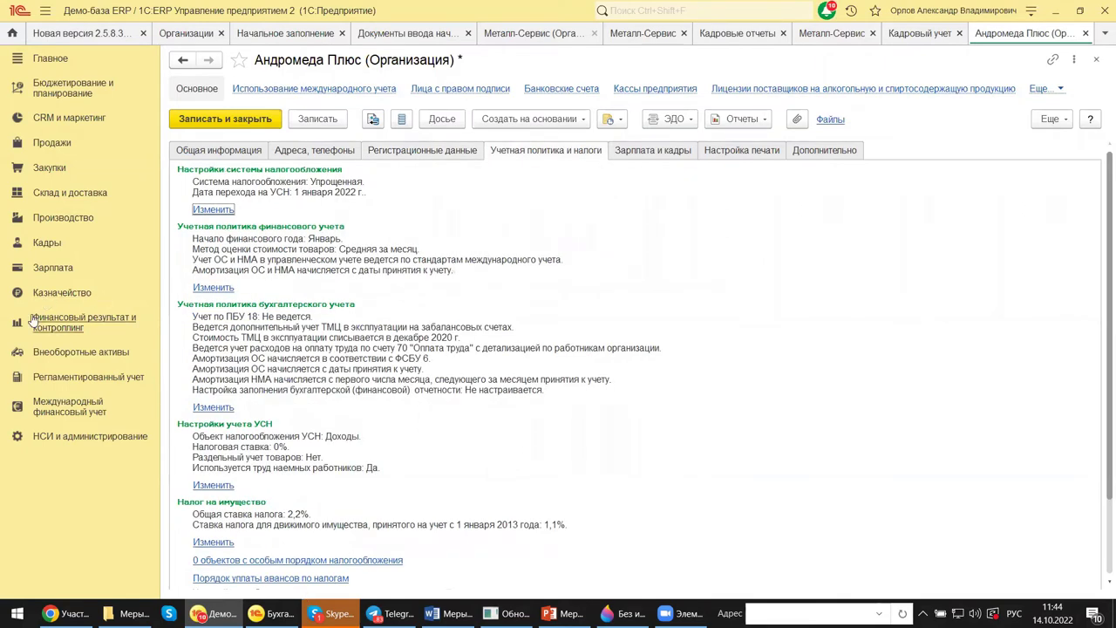
left_click(209, 212)
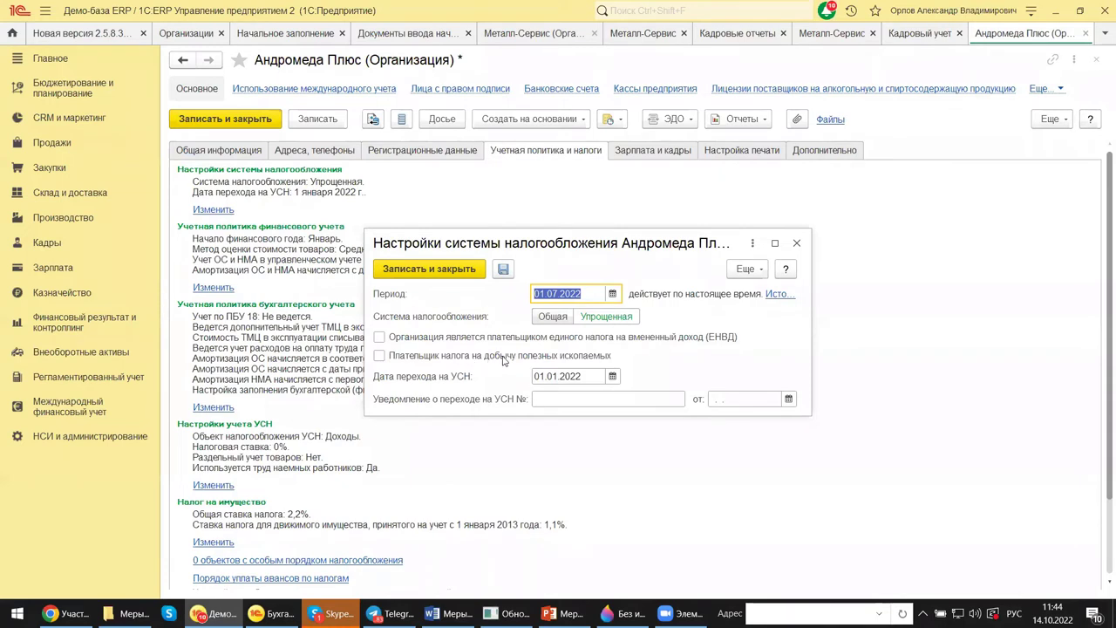
left_click(606, 317)
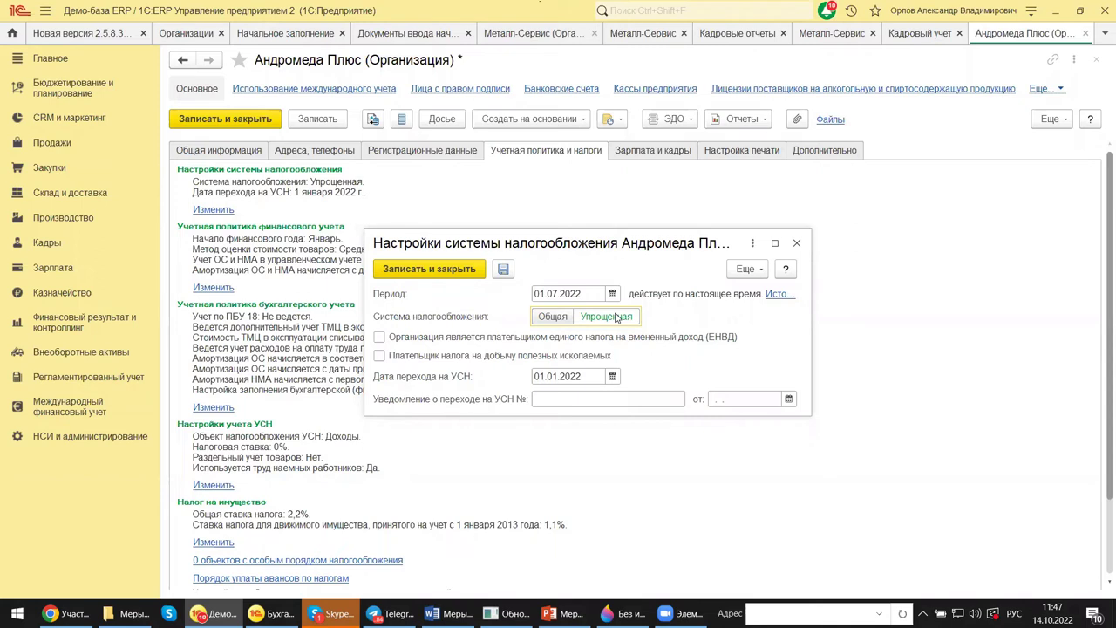
left_click(797, 244)
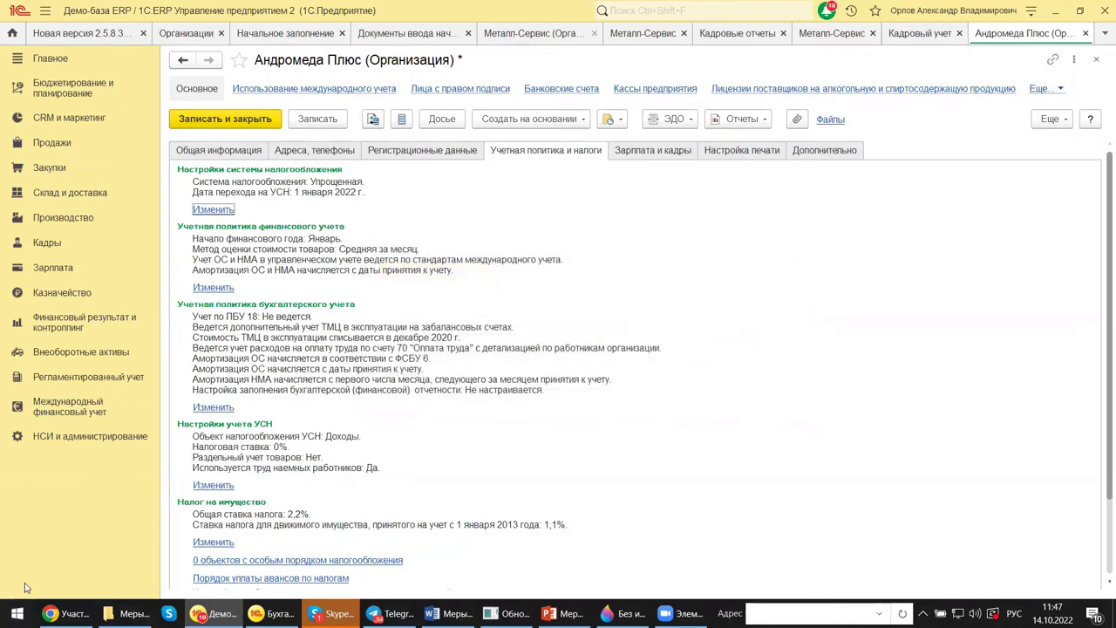
Step: Examine the УСН accounting settings, including the taxation object choices and the tax rate's help note, and leave them without saving
scroll(851, 354, "down", 3)
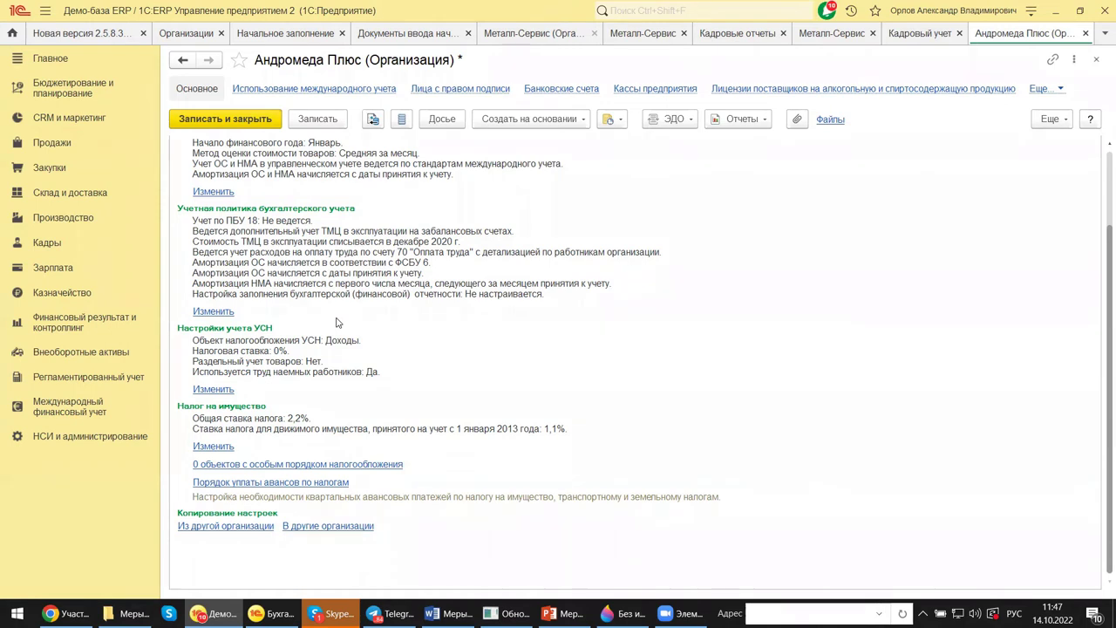
left_click(220, 390)
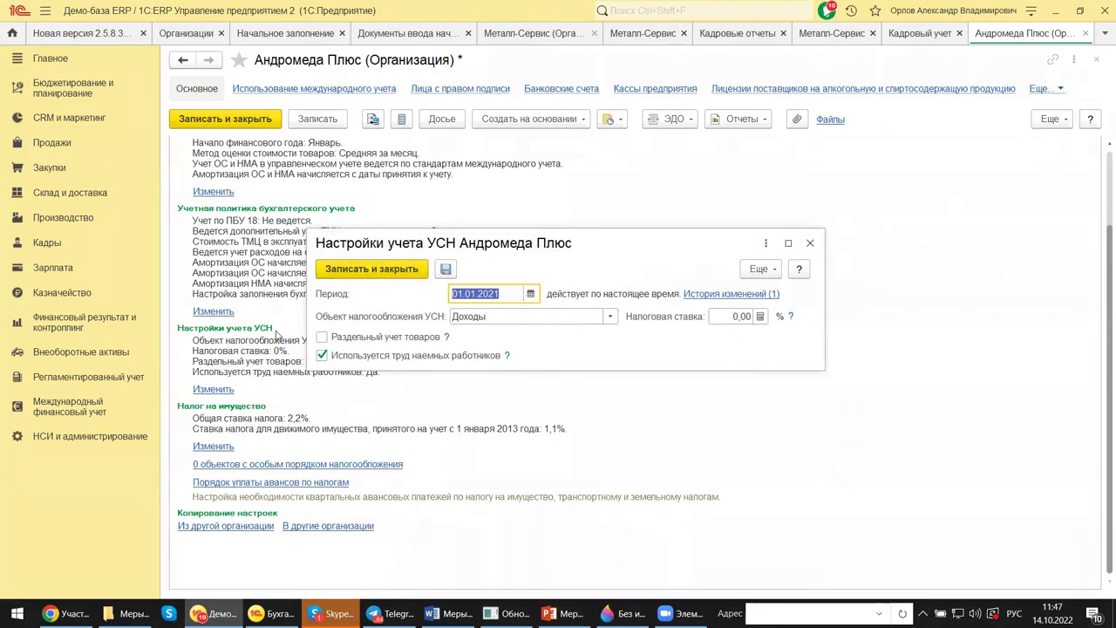
left_click(612, 319)
left_click(612, 319)
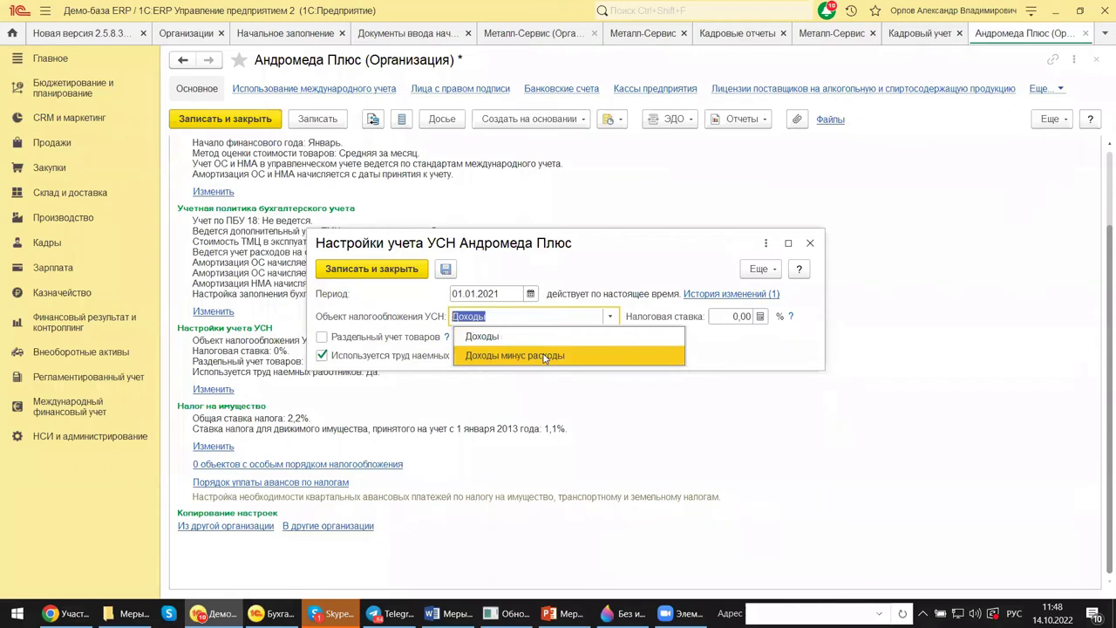
left_click(748, 316)
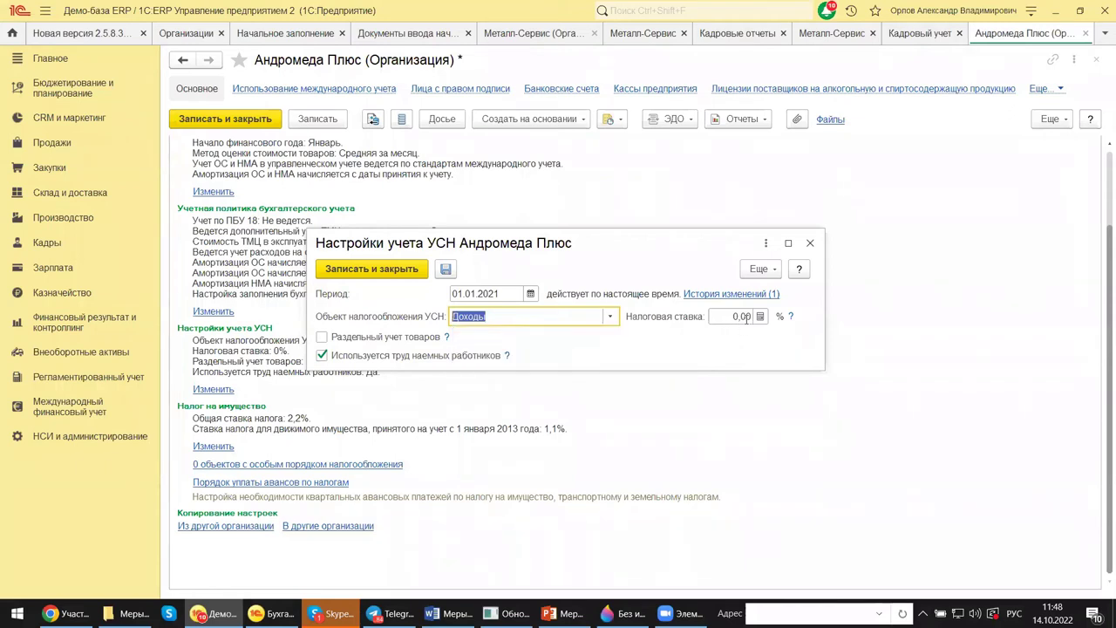
left_click(729, 317)
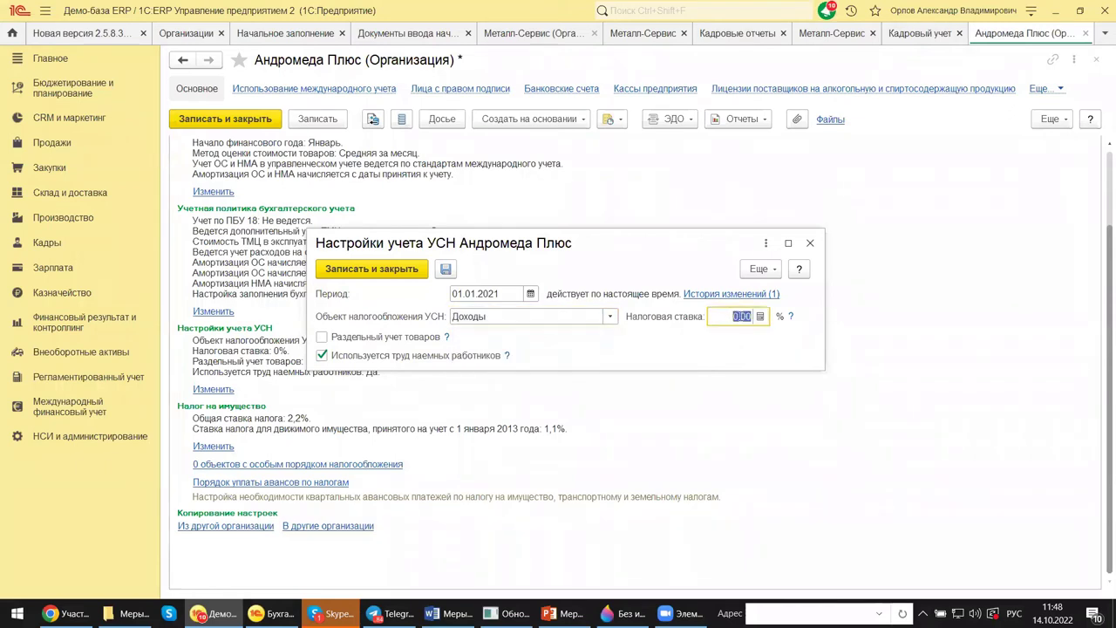
left_click(791, 317)
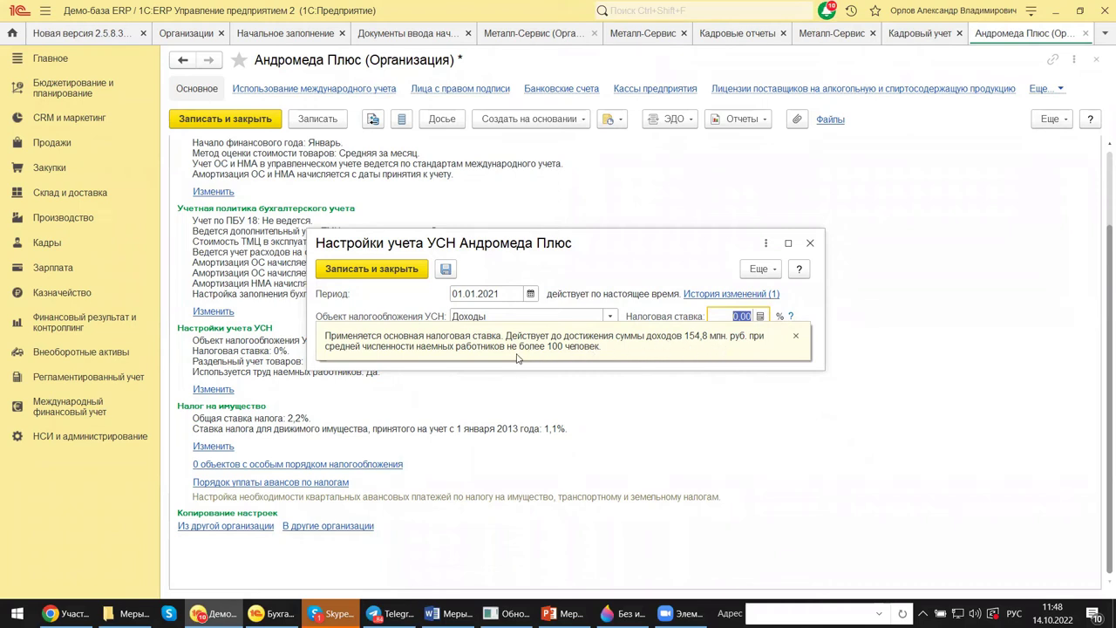
left_click(795, 336)
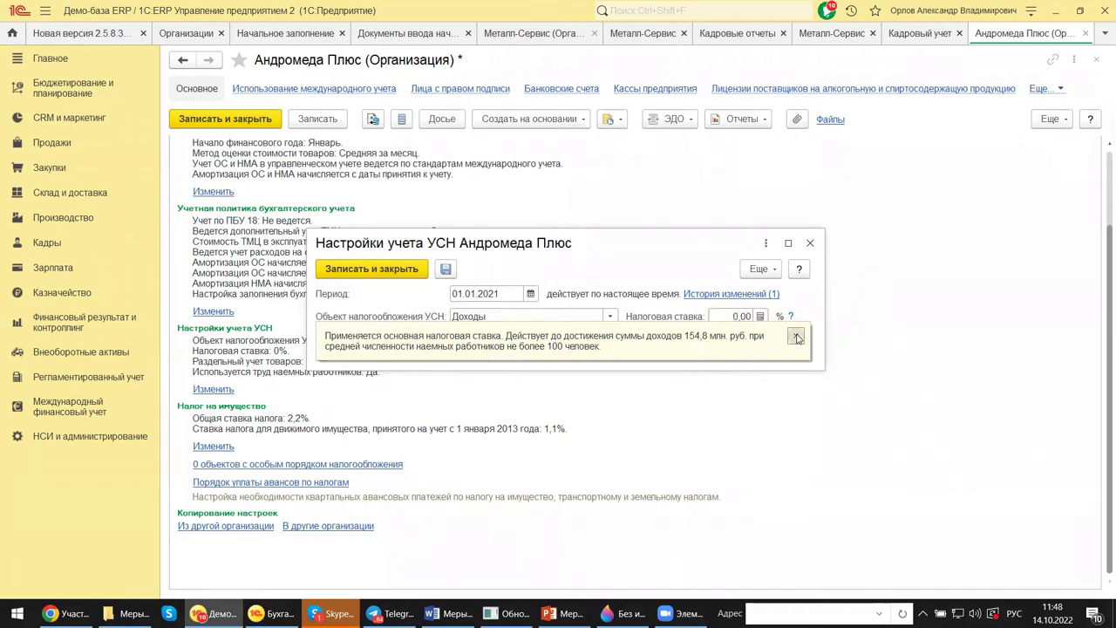
left_click(810, 243)
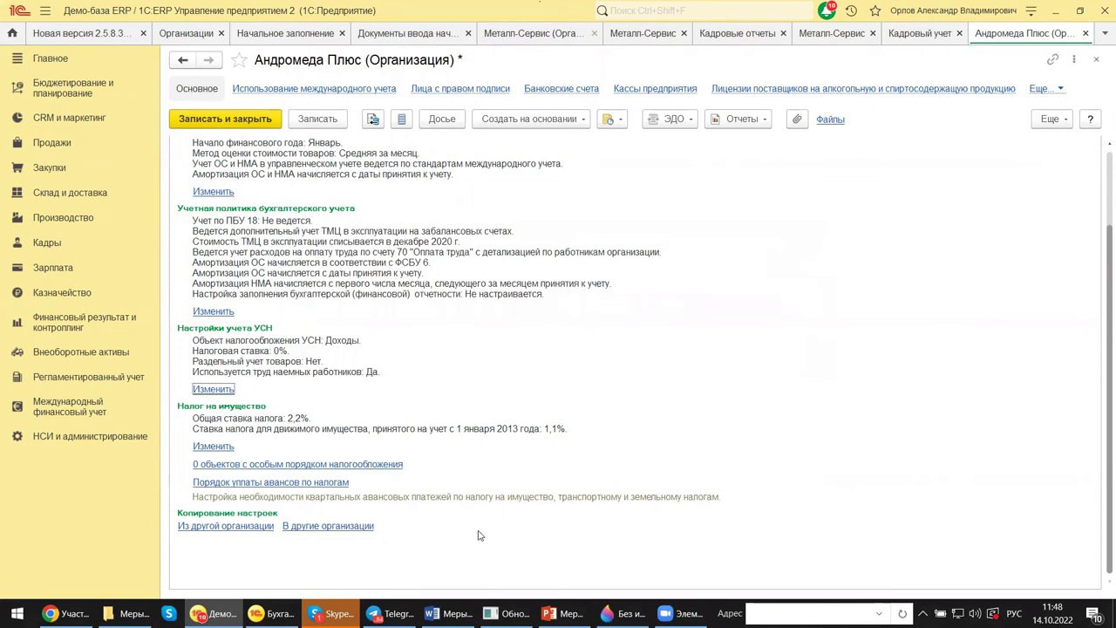
Step: View the list of objects with special taxation under Налог на имущество, and close the Андромеда Плюс card without saving changes
left_click(327, 464)
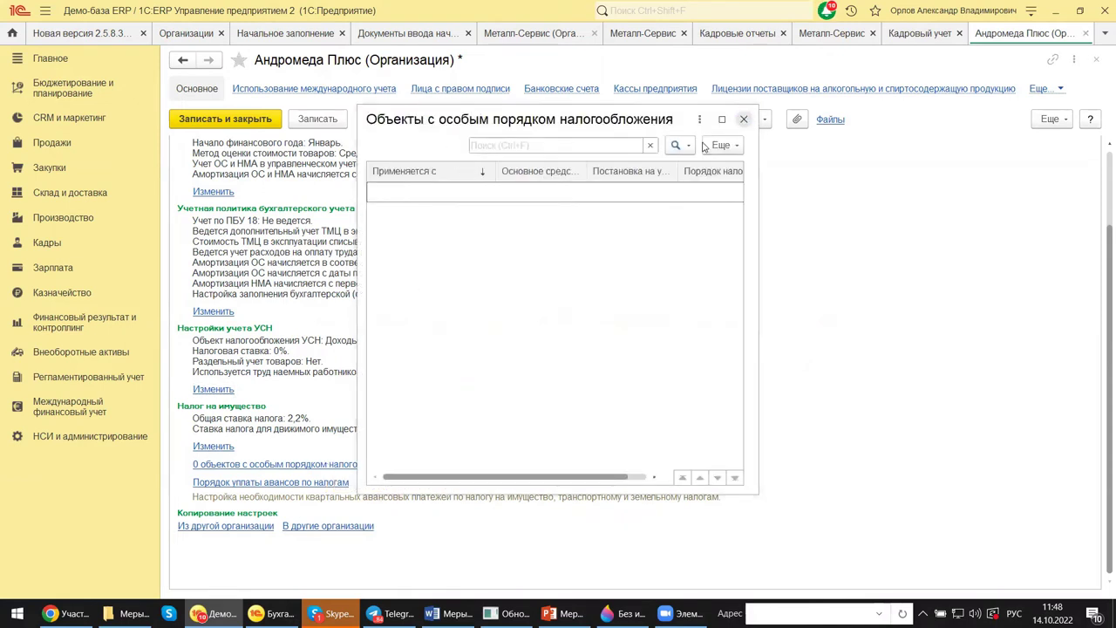
left_click(743, 120)
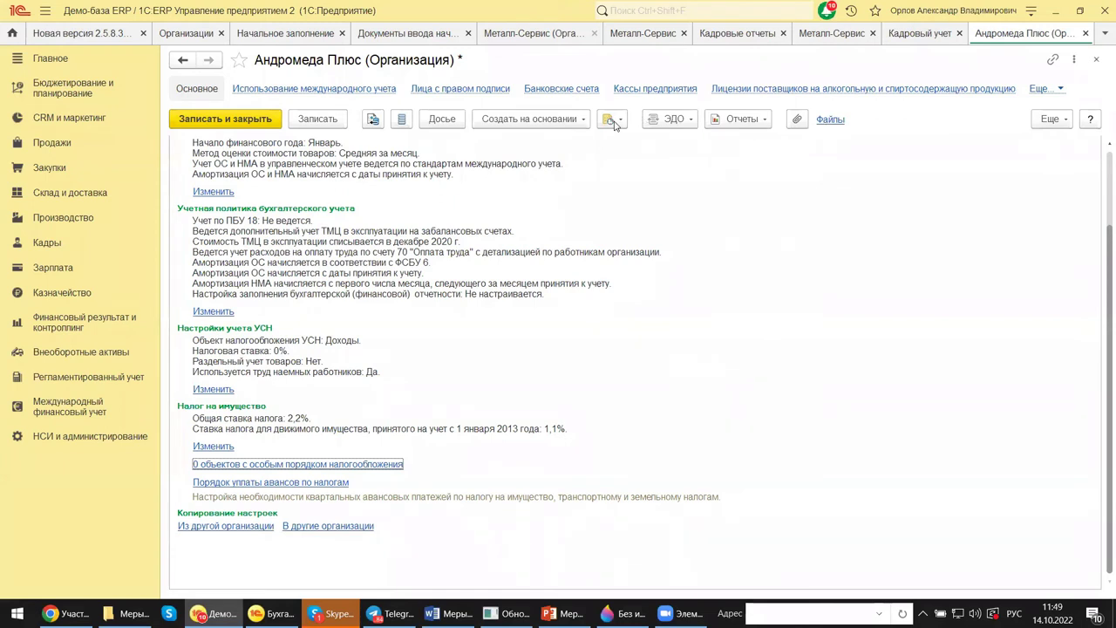
left_click(1096, 61)
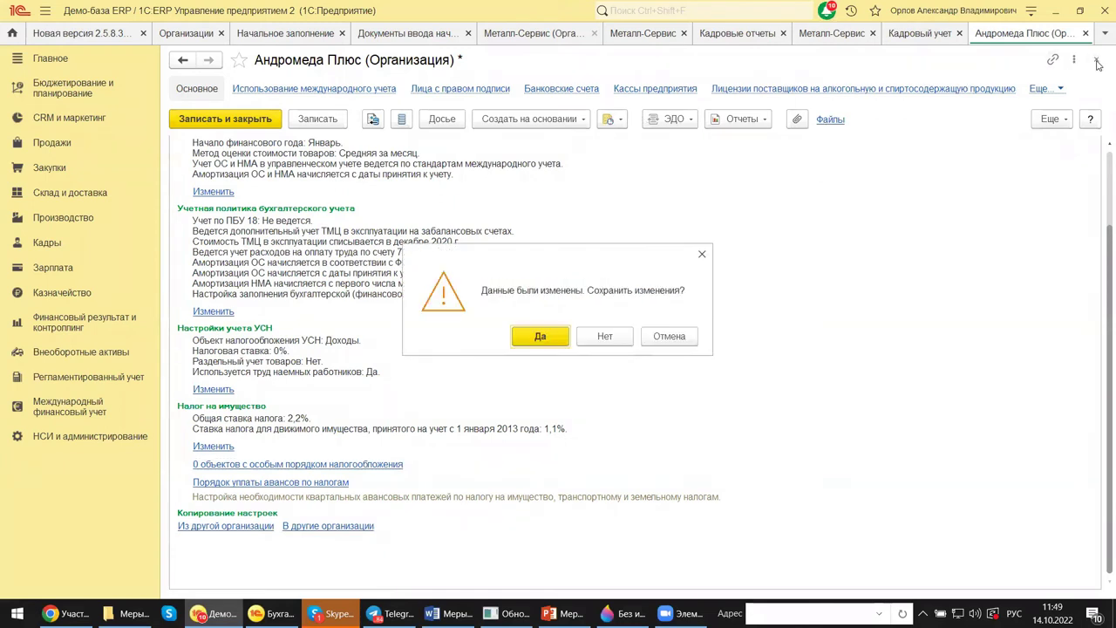
left_click(623, 339)
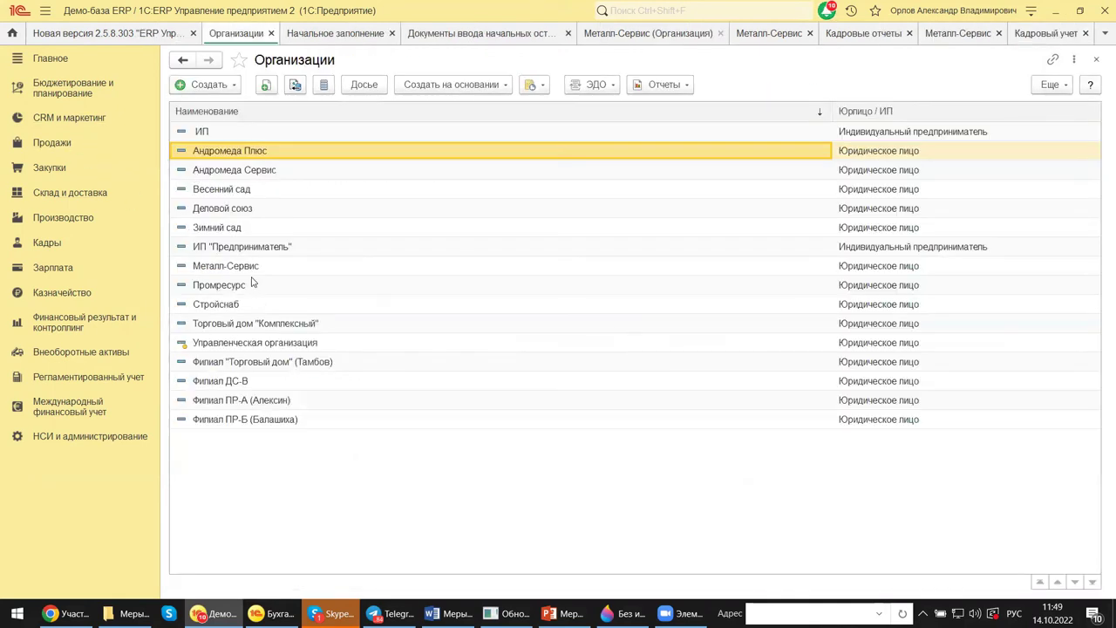
Step: Open the Металл-Сервис organization card, dismiss its military registration form, review its accounting policy and taxes, and close the card
double_click(252, 273)
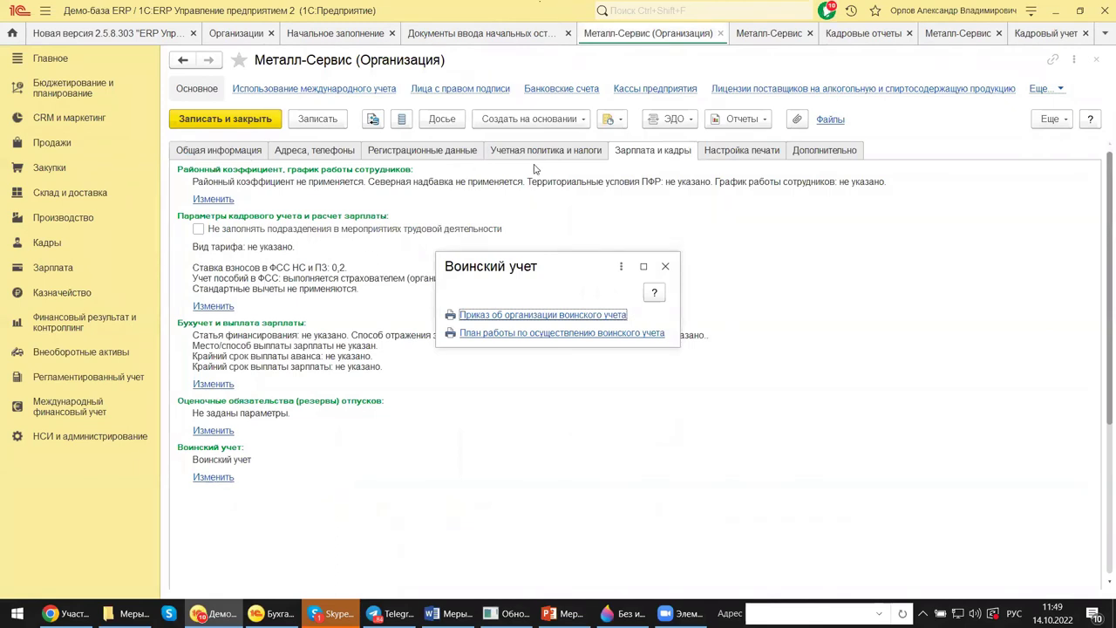
left_click(665, 266)
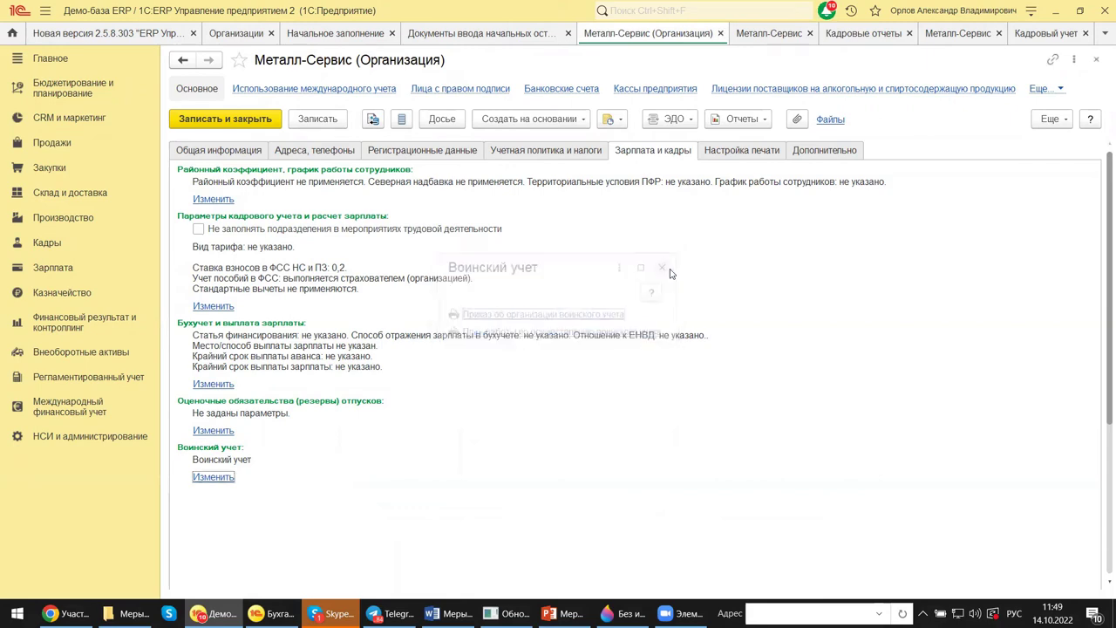
left_click(575, 157)
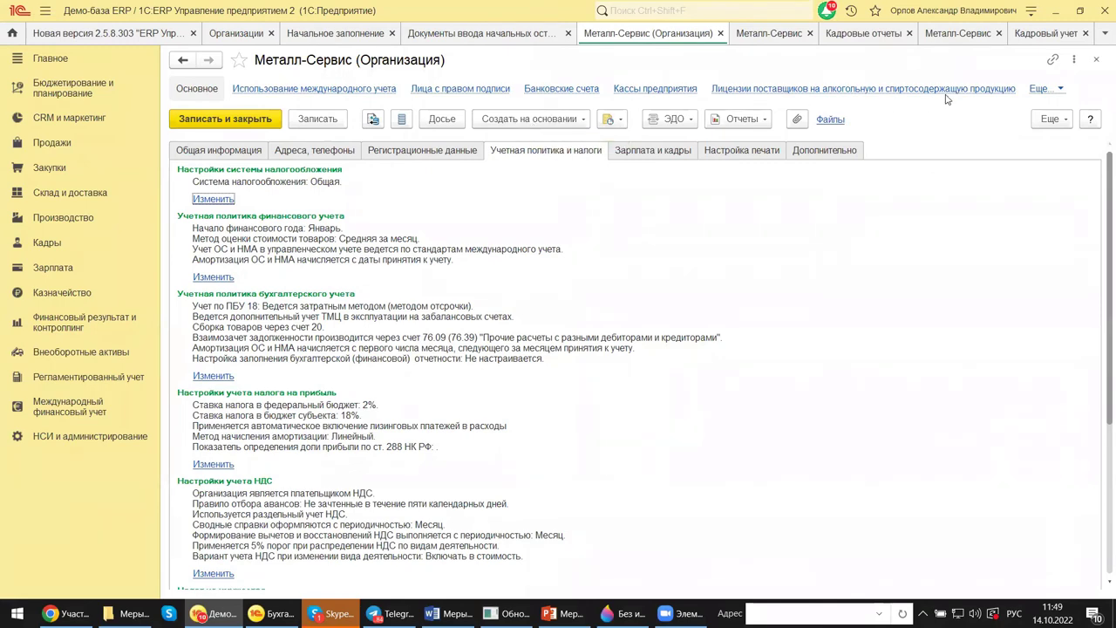
left_click(1098, 60)
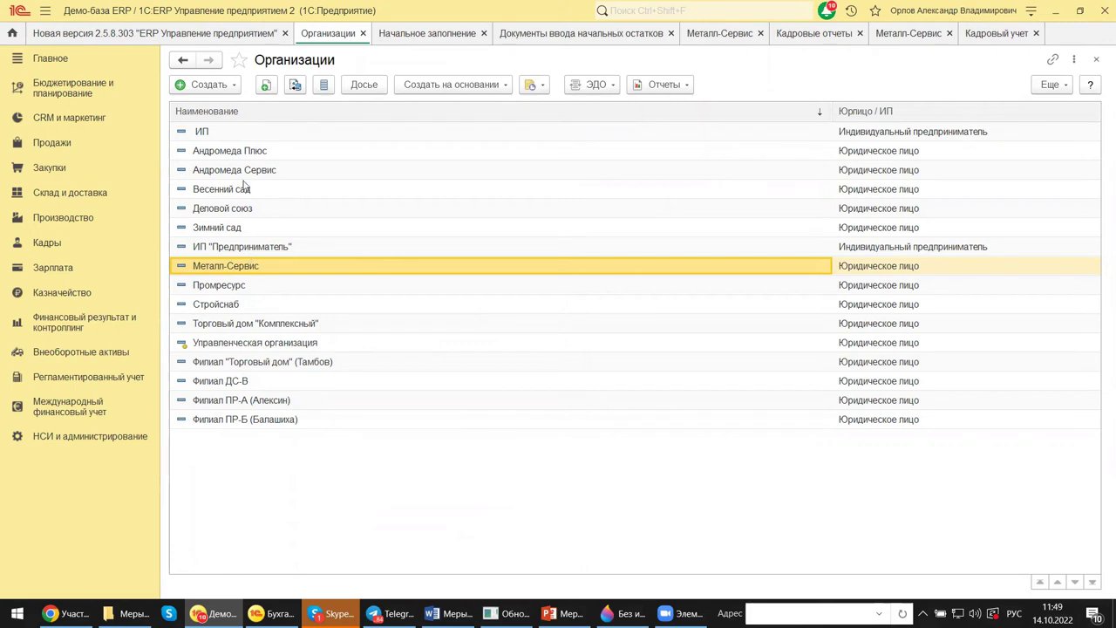
Step: Open the Андромеда Плюс organization card and review its accounting policy and tax settings, from the taxation system through property tax
left_click(237, 150)
double_click(237, 150)
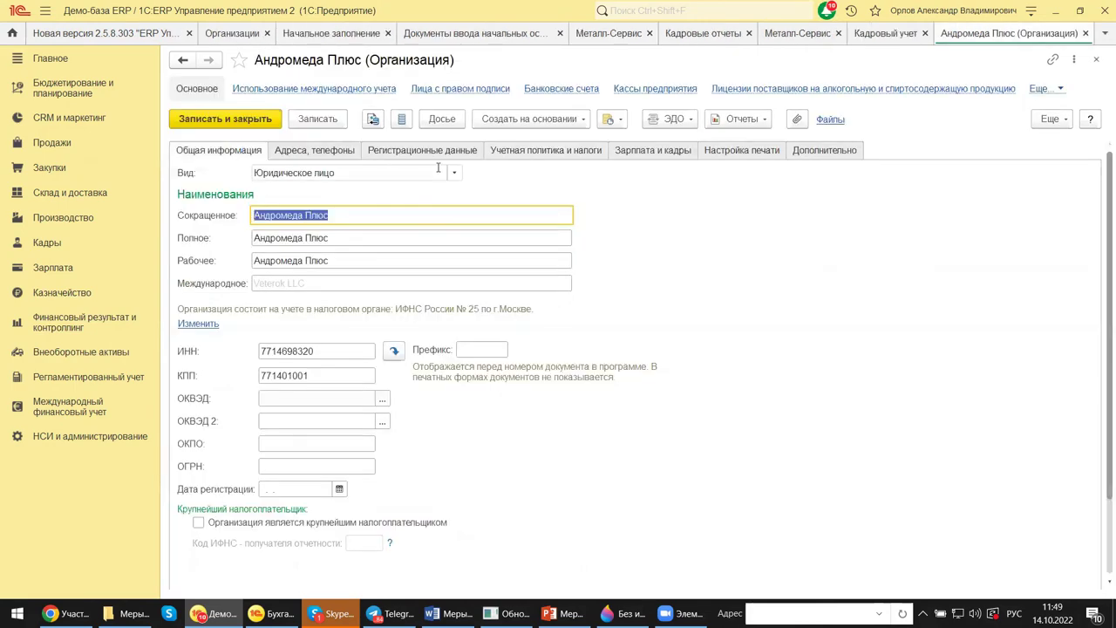
left_click(564, 151)
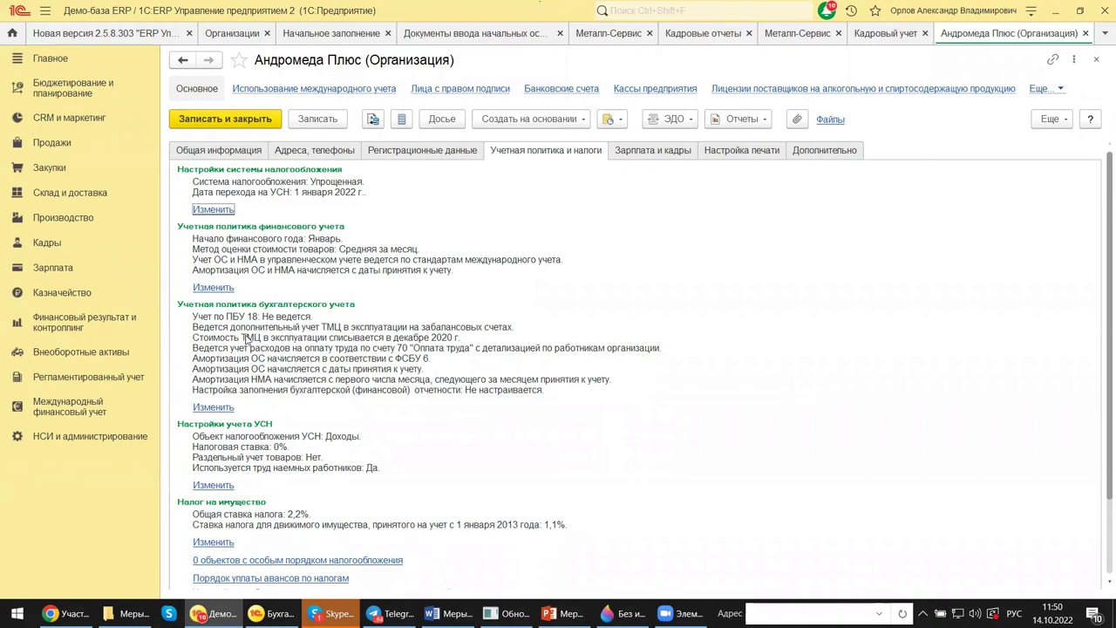
scroll(246, 339, "down", 3)
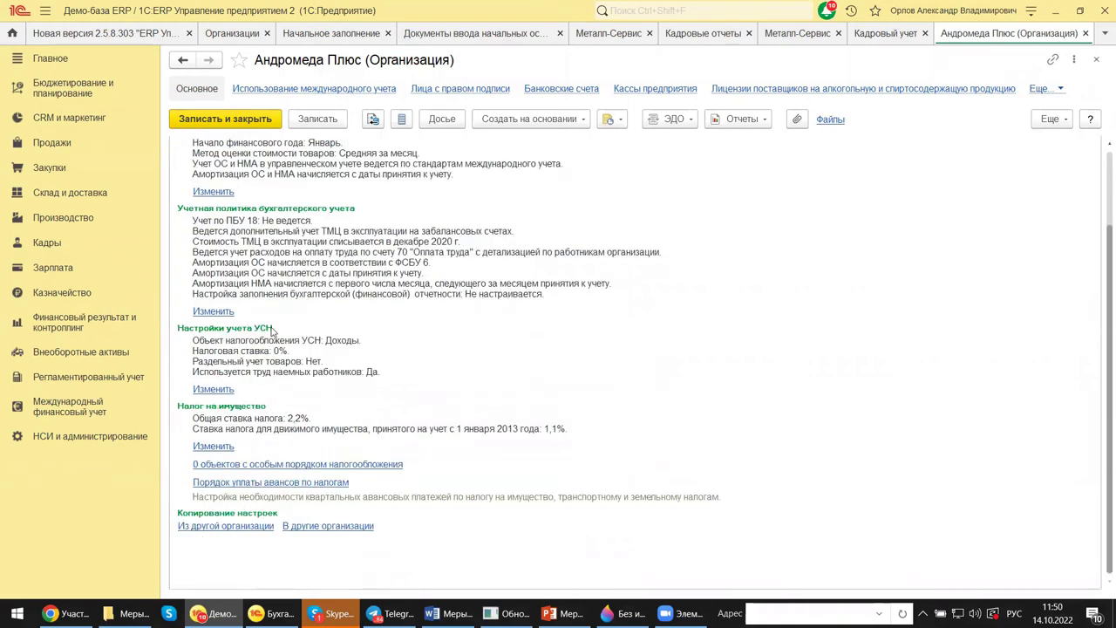
scroll(272, 331, "up", 3)
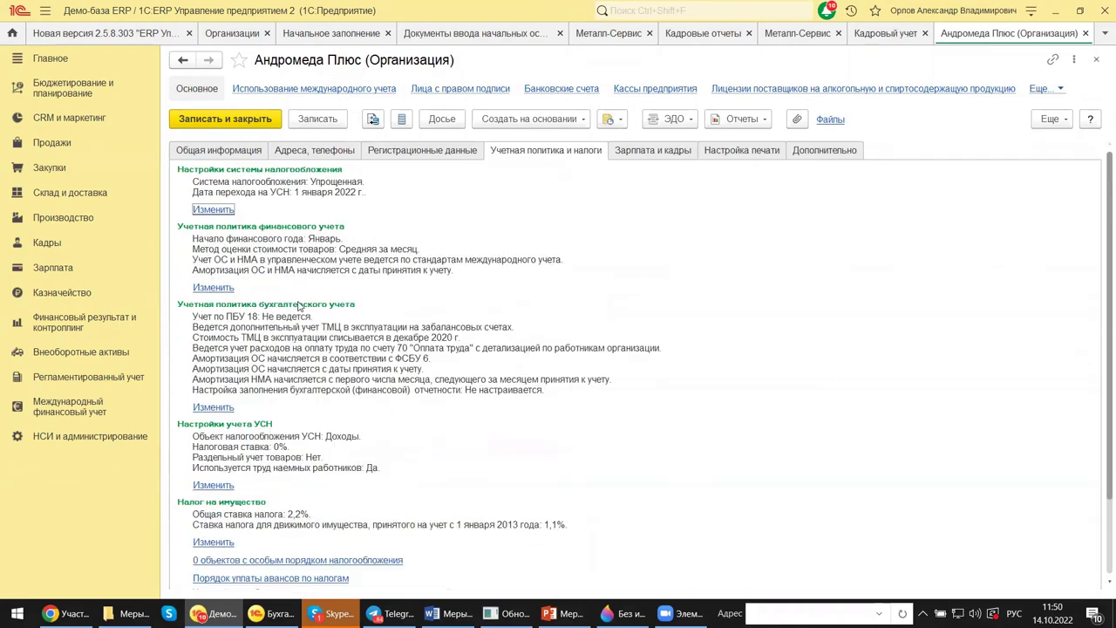
Step: View Андромеда Плюс's payroll and personnel settings, including the territorial conditions and work schedule form, and close that form without saving
left_click(659, 154)
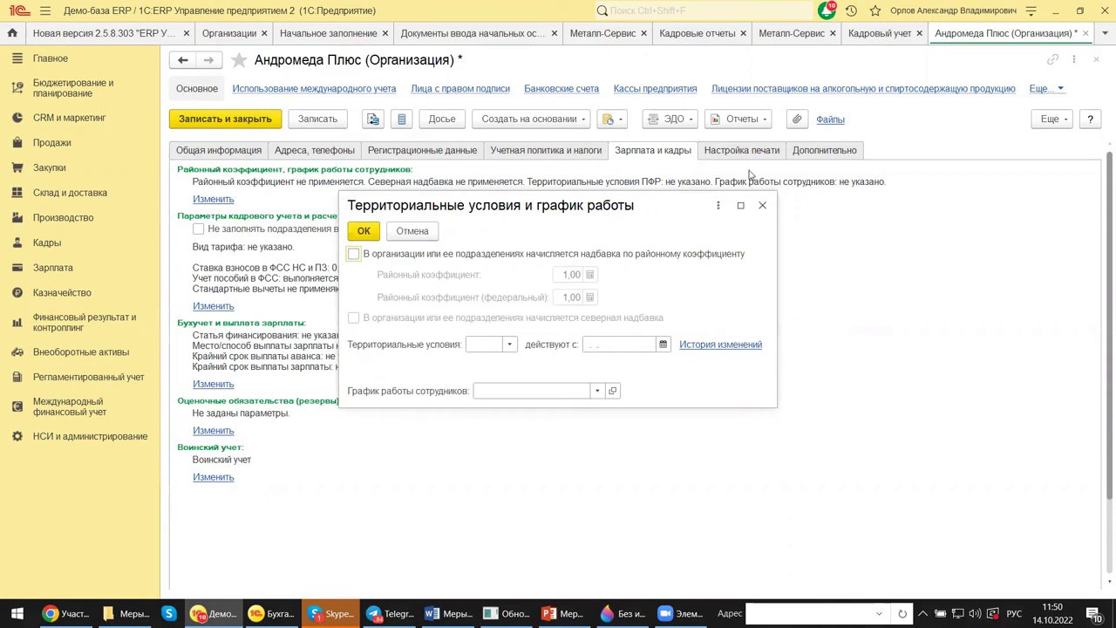
left_click(762, 205)
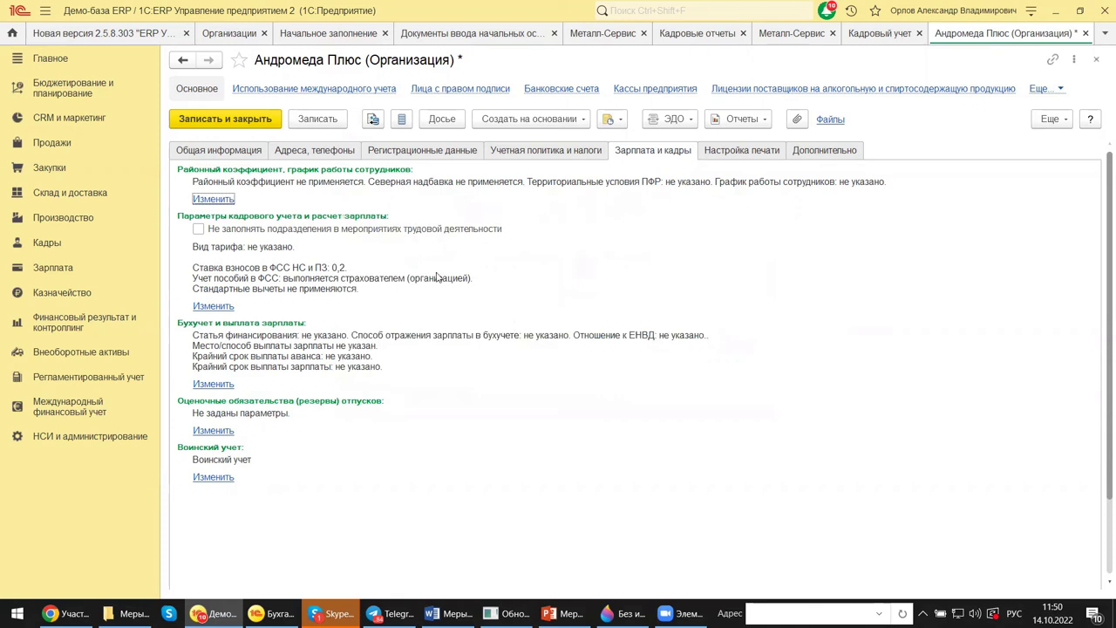